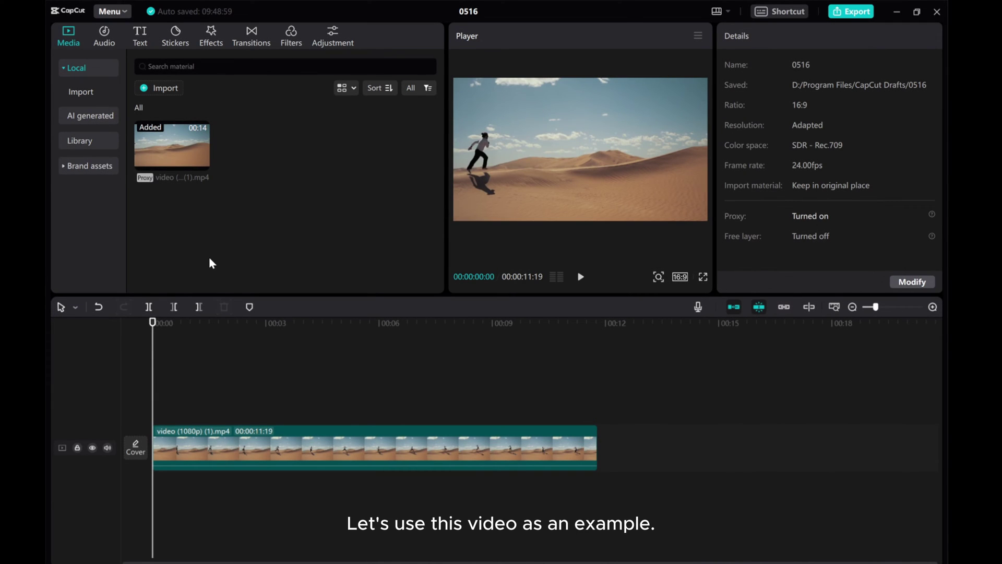
Step: Add a Default text layer above the desert video and select its placeholder text
left_click(140, 35)
mouse_move(92, 172)
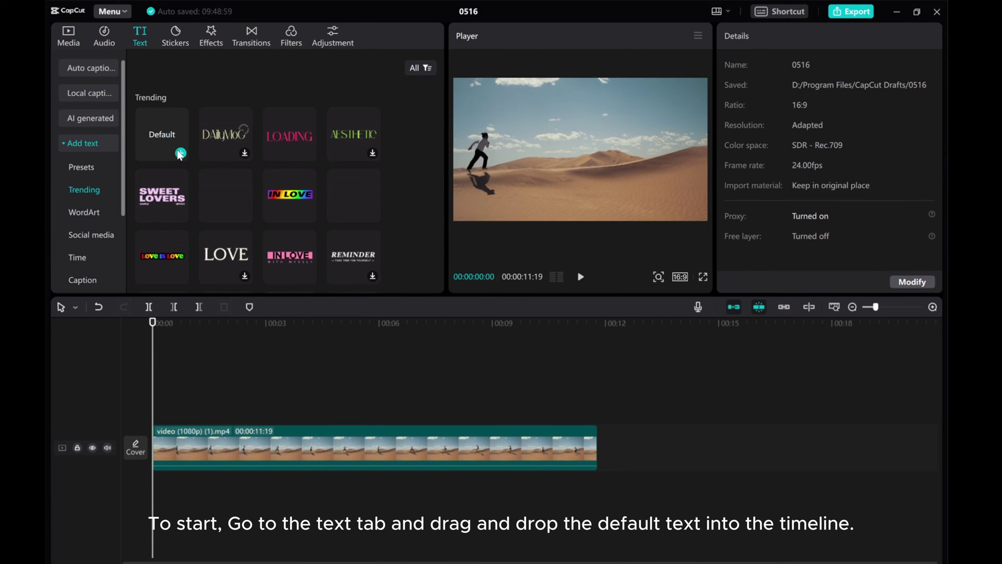
left_click(180, 153)
left_click(787, 97)
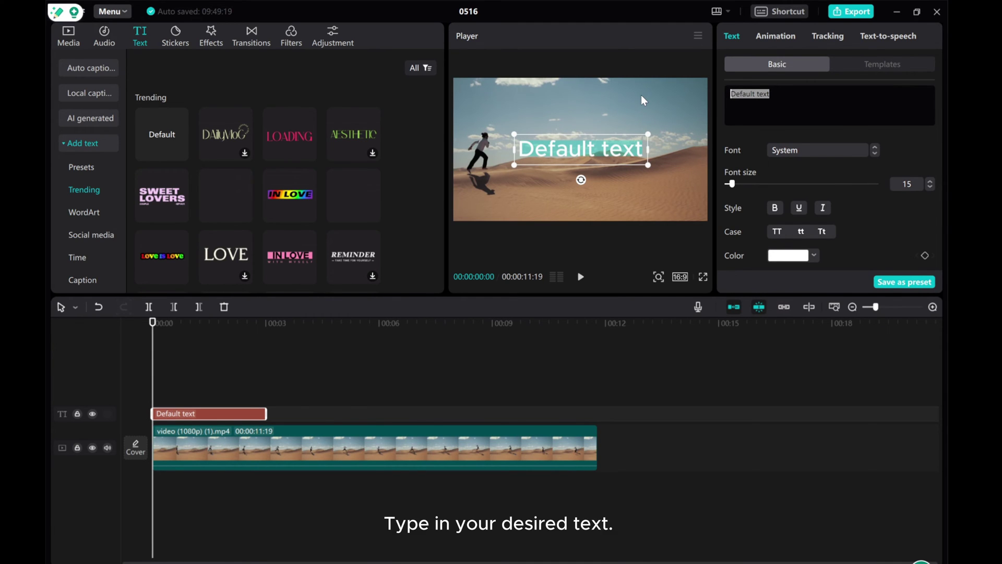
type("runn")
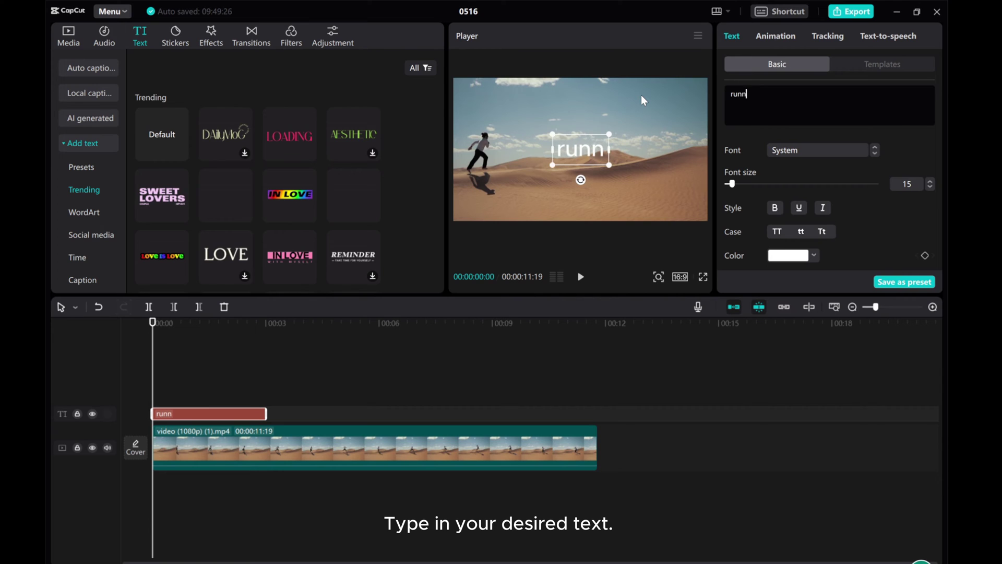
type("ing")
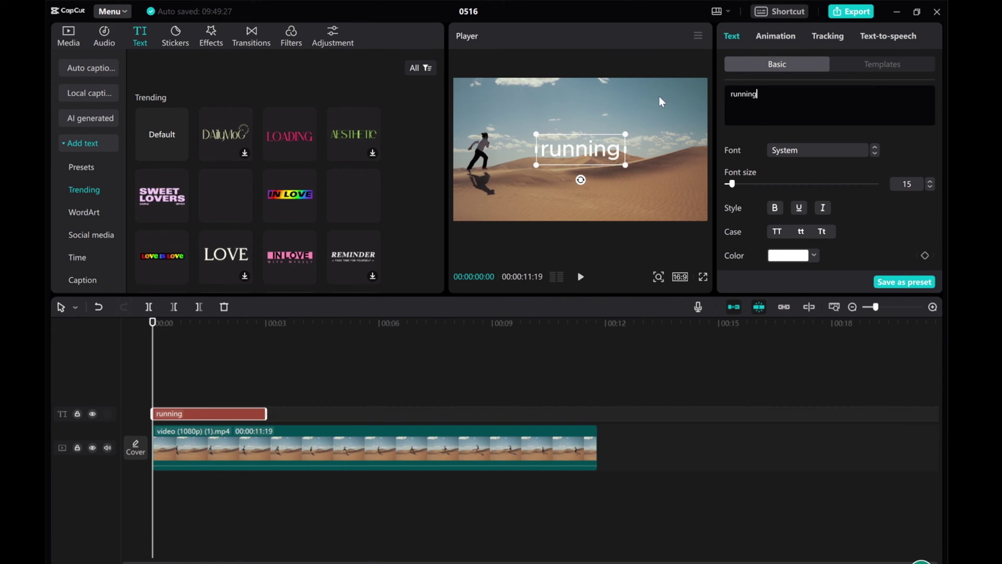
Step: Set the title font to AW Chubby, enlarge it and make it all caps
left_click(815, 150)
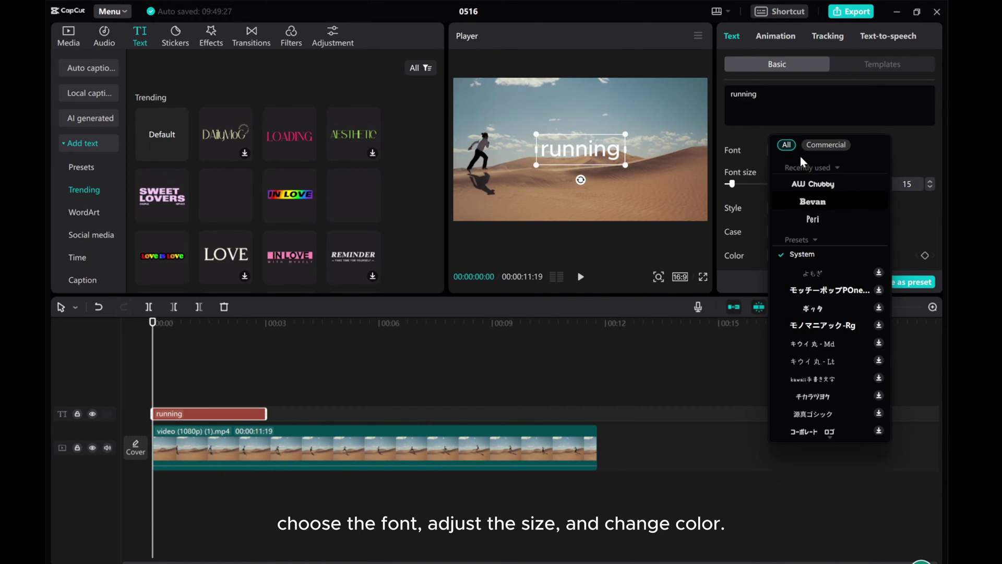
left_click(812, 184)
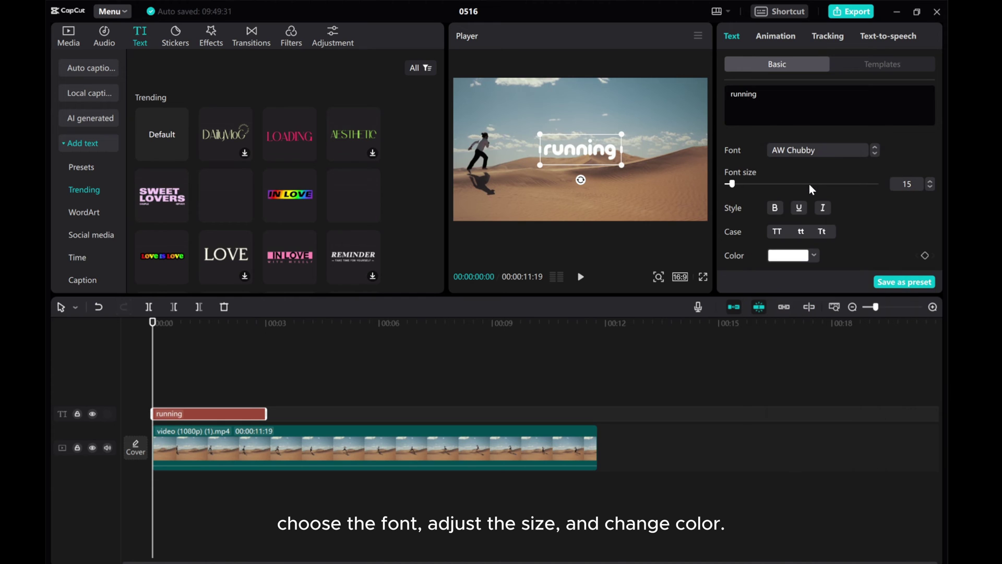
left_click(931, 182)
left_click(931, 182)
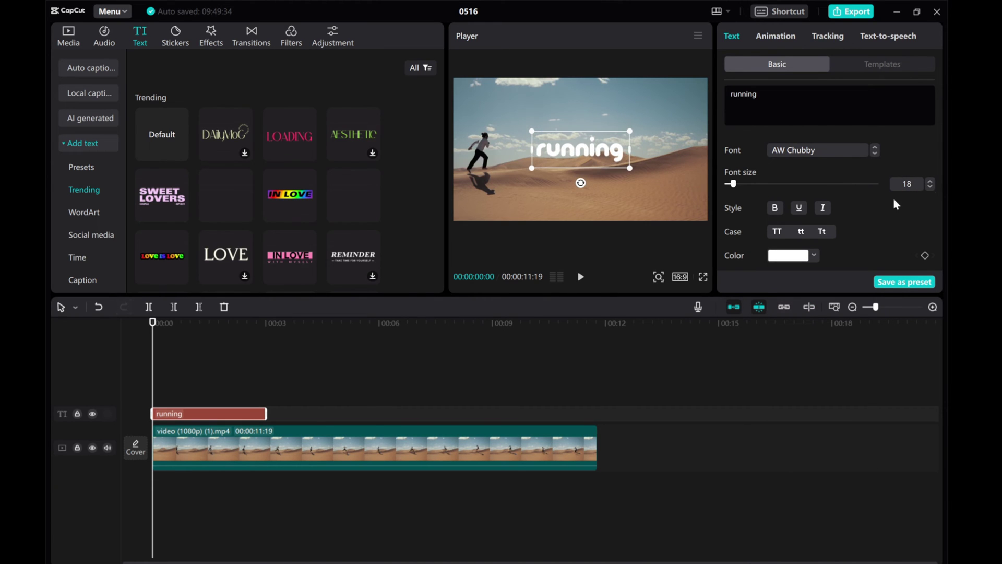
left_click(777, 232)
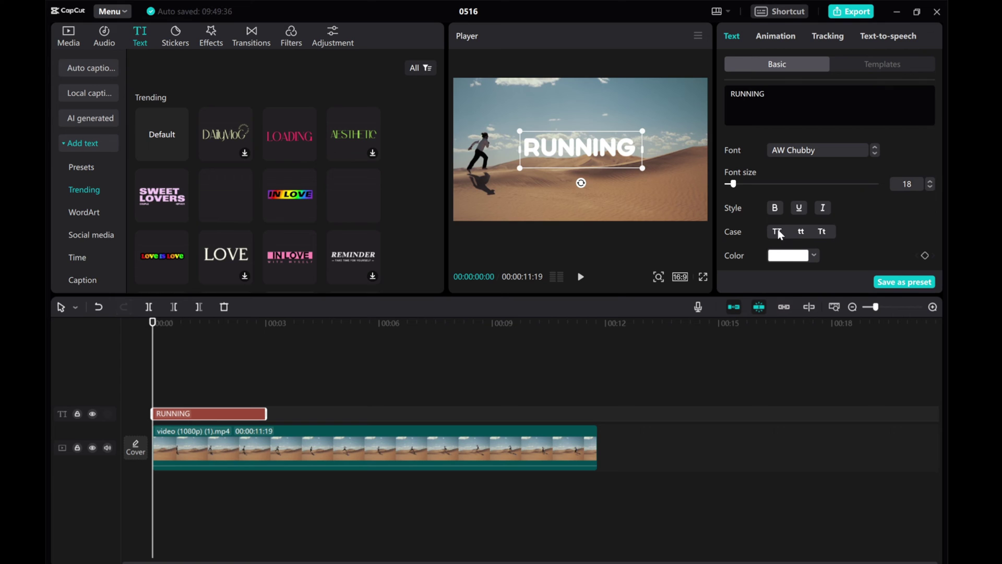
left_click(931, 184)
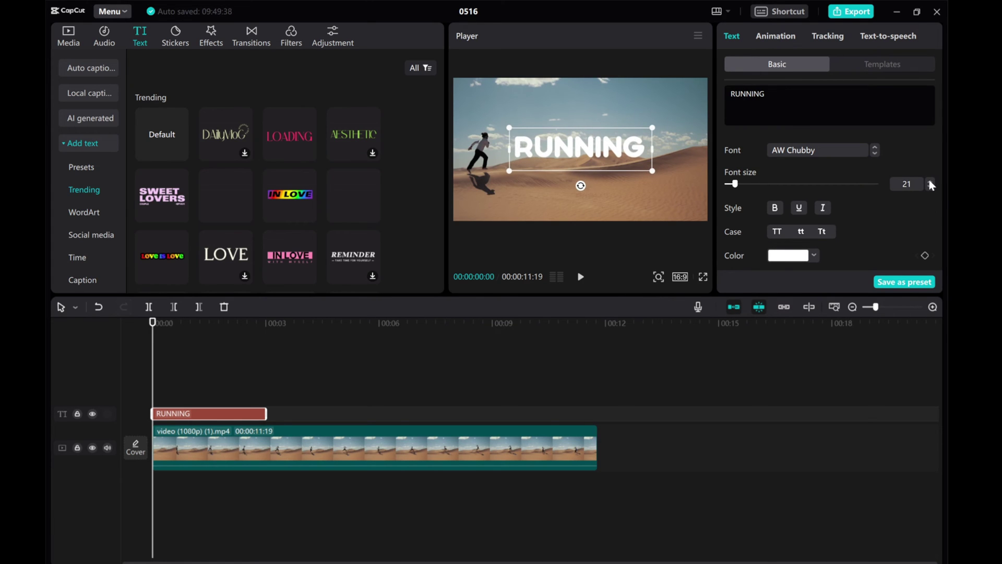
mouse_move(940, 117)
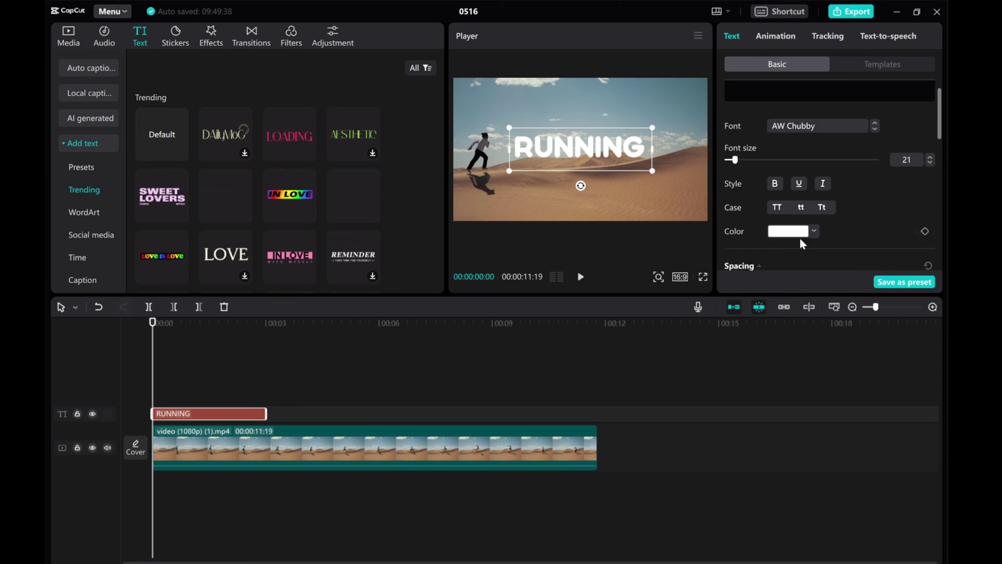
scroll(804, 233, "down", 2)
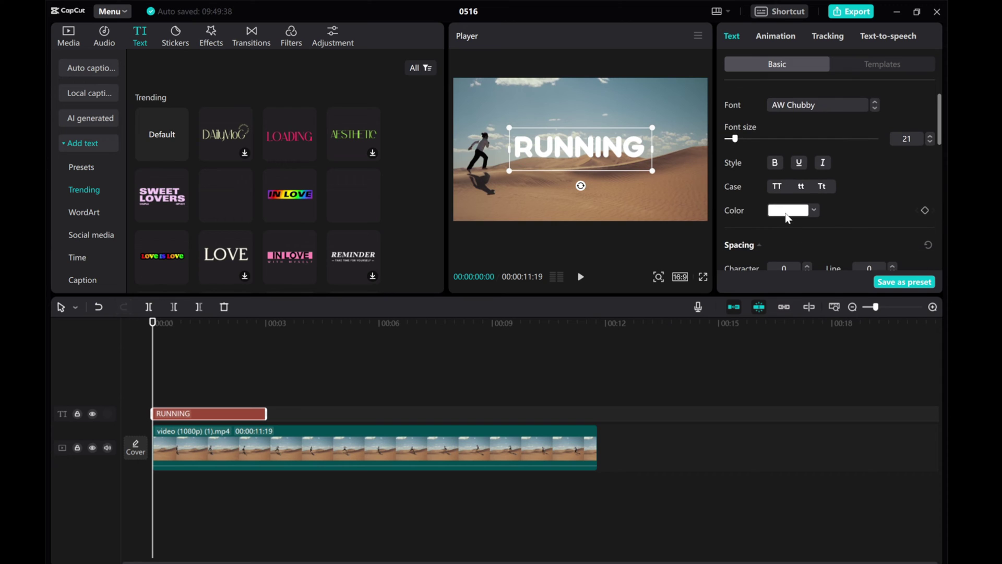
Step: Color the title lime green (A6EE09) and raise its font size to 23
left_click(930, 136)
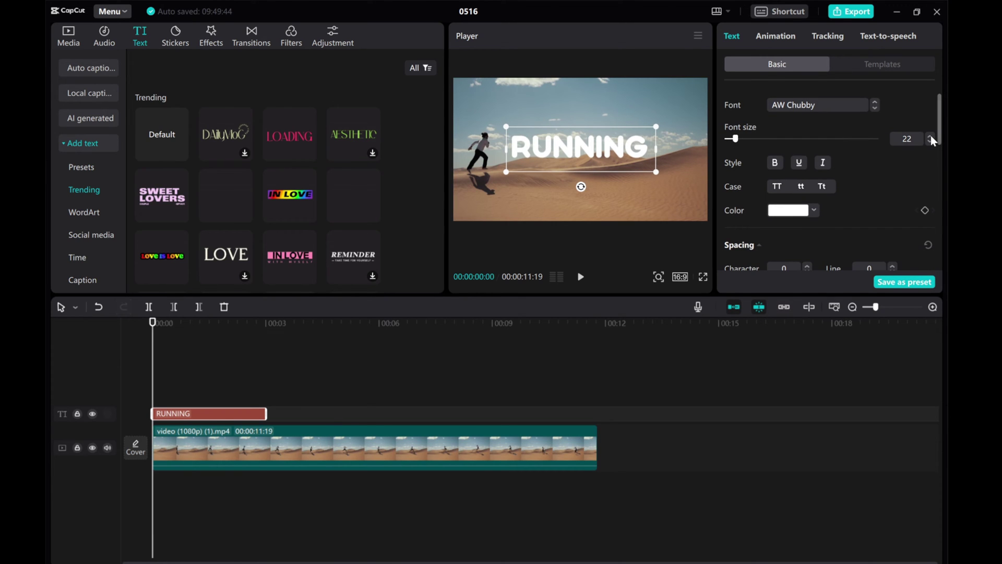
left_click(790, 212)
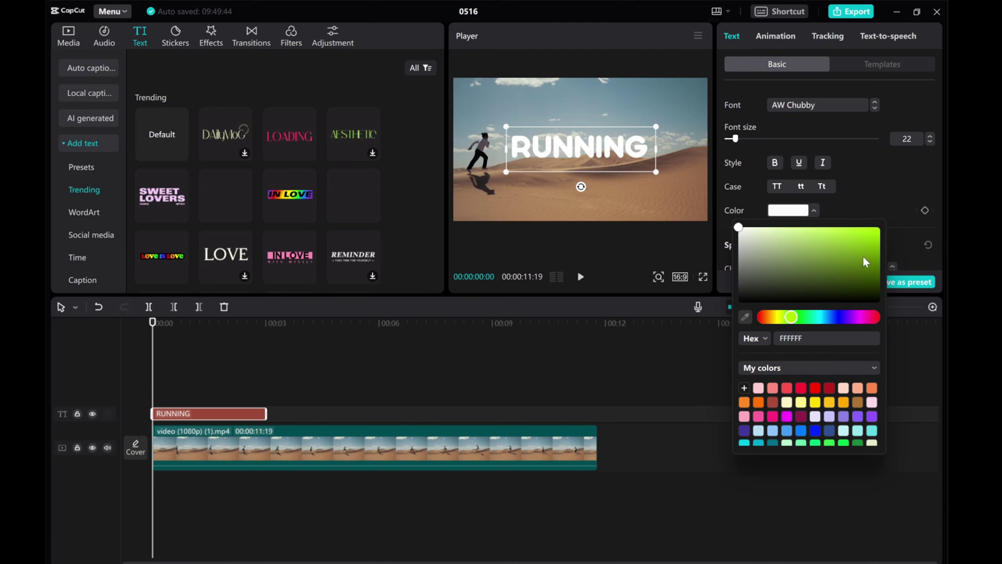
left_click(877, 237)
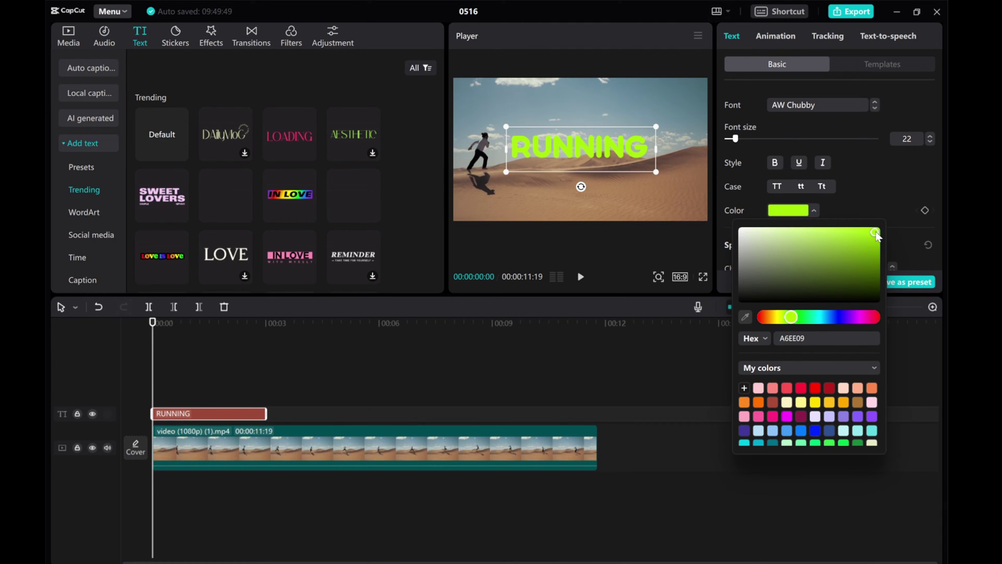
left_click(871, 181)
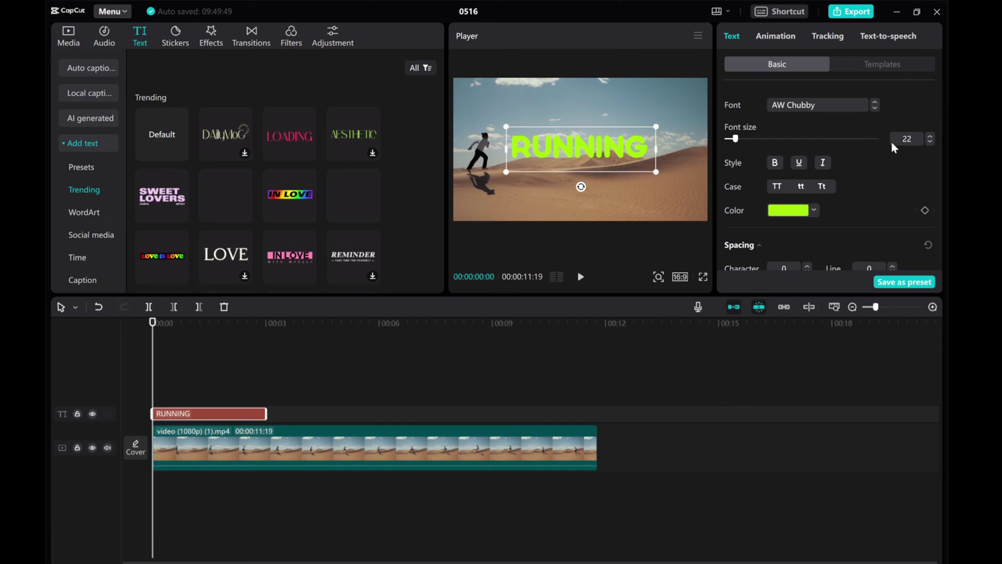
left_click(930, 136)
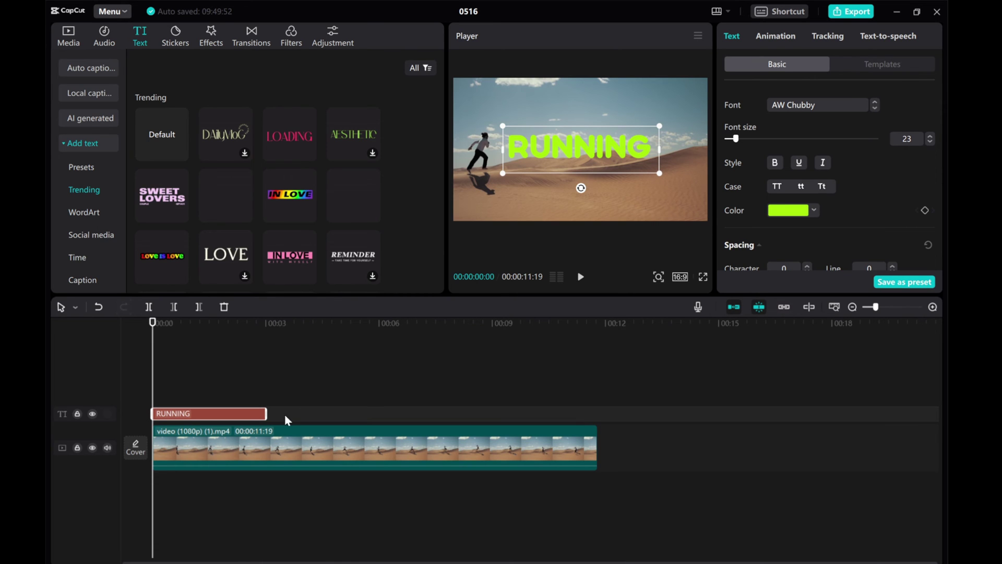
Step: Extend the text clip to the video's end and preview around nine seconds
left_click_drag(266, 413, 597, 420)
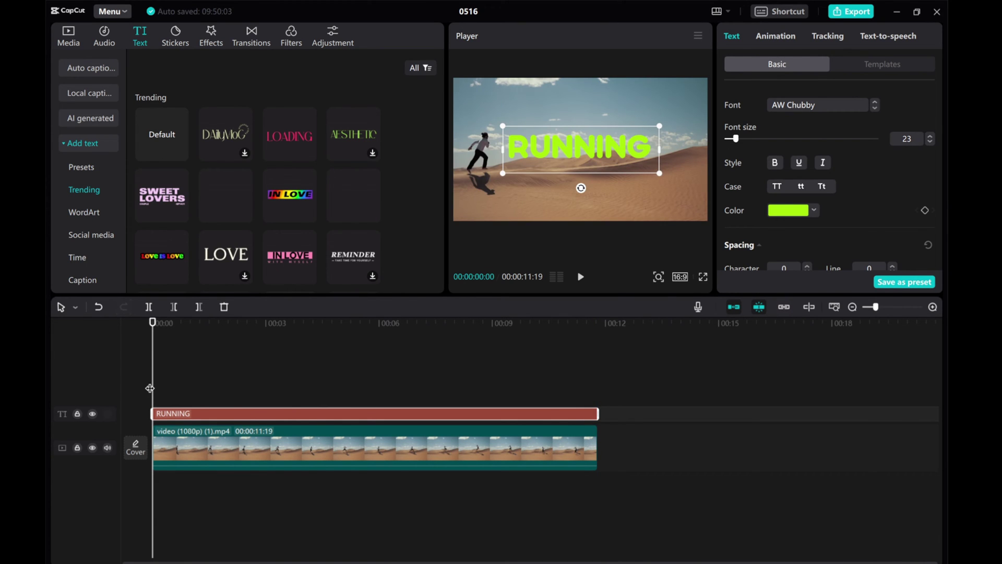
left_click_drag(150, 388, 596, 384)
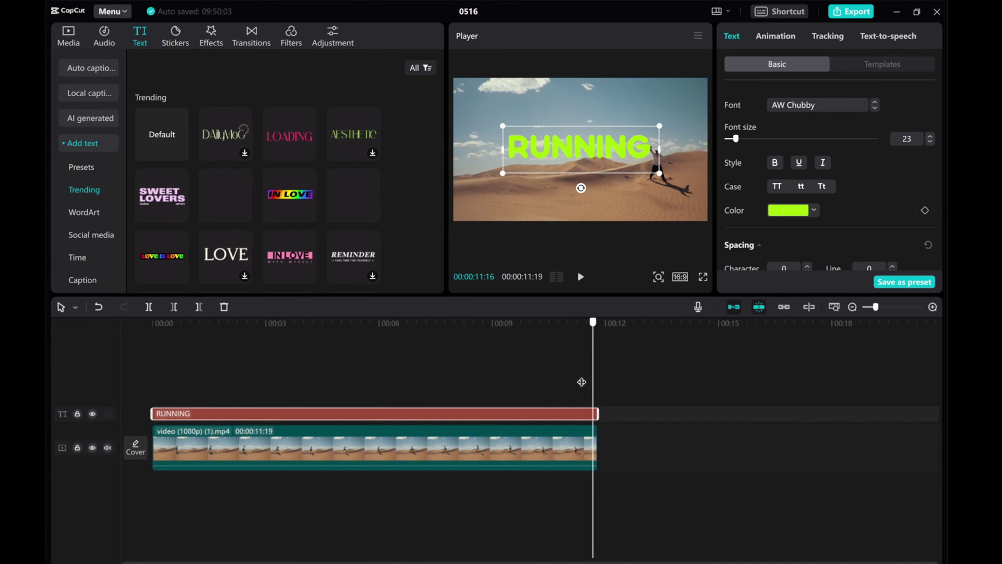
left_click(528, 375)
Step: Convert the RUNNING text clip into a compound clip and preview its first second
right_click(468, 421)
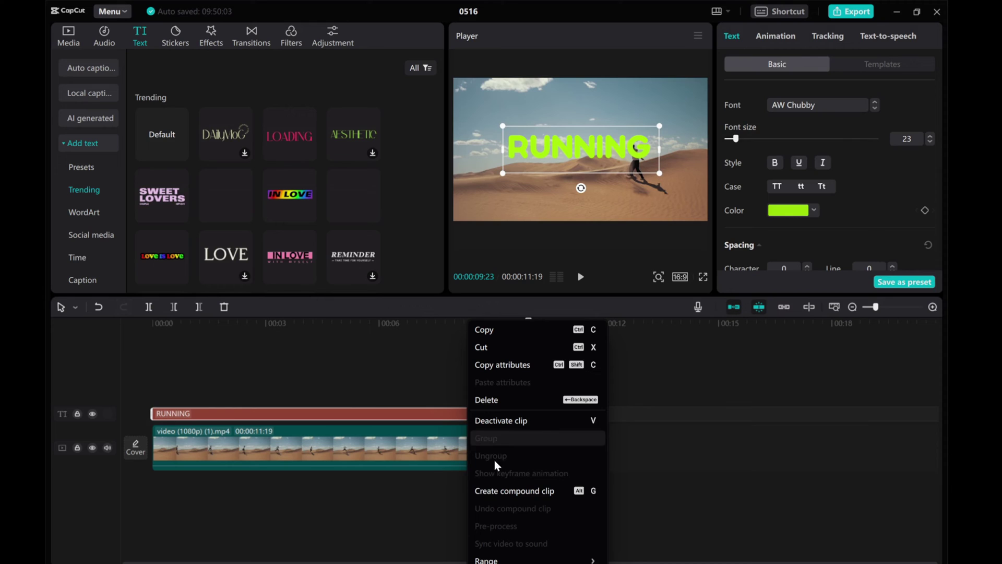
left_click(497, 491)
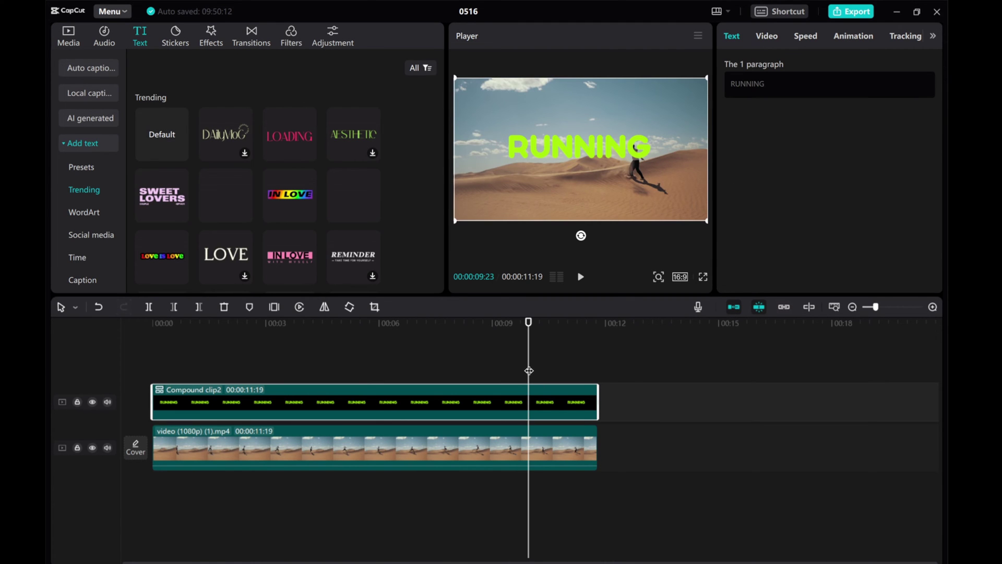
left_click_drag(528, 371, 125, 349)
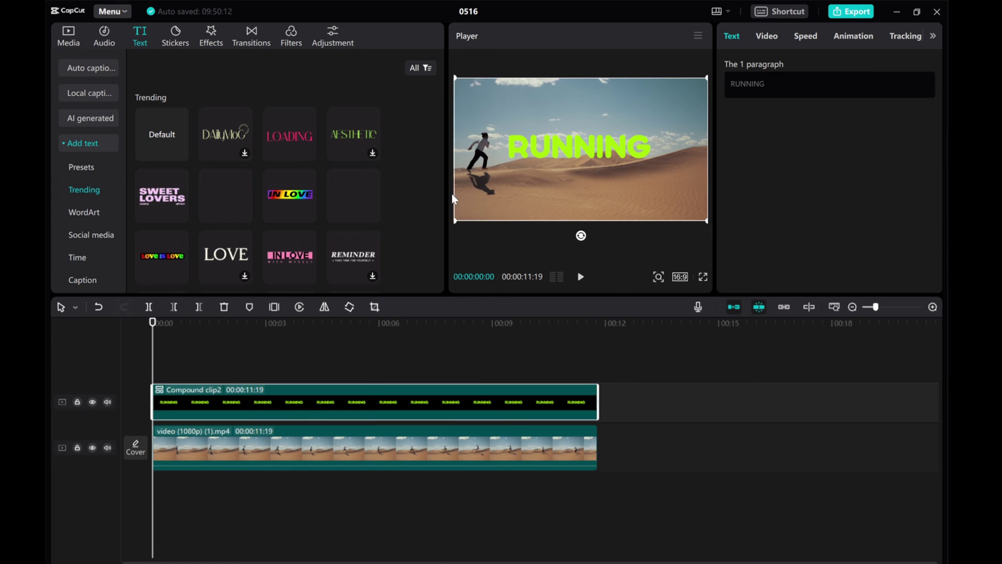
left_click_drag(157, 357, 195, 354)
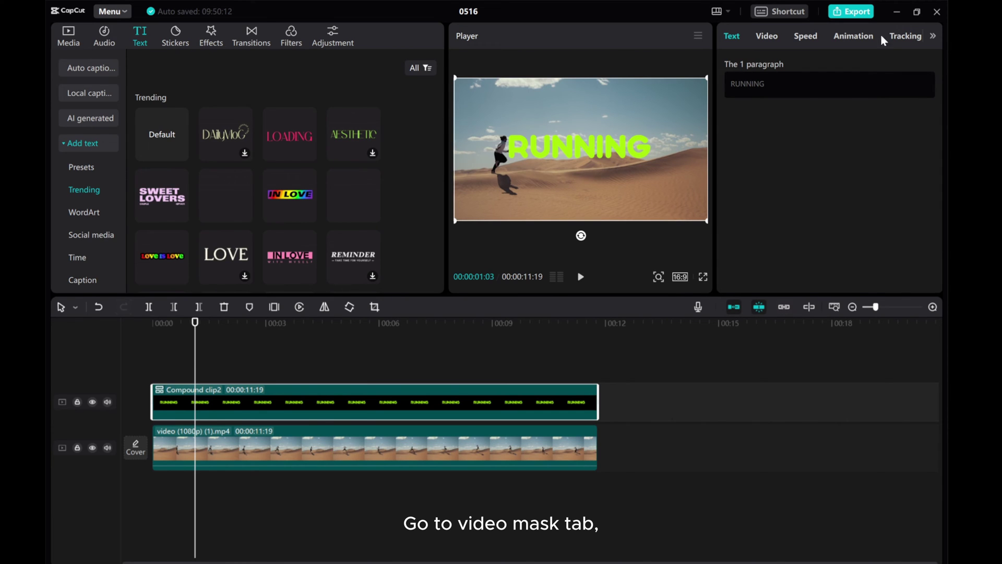
Step: Apply an inverted Horizontal line mask to the compound clip and rotate it toward 90°
left_click(767, 37)
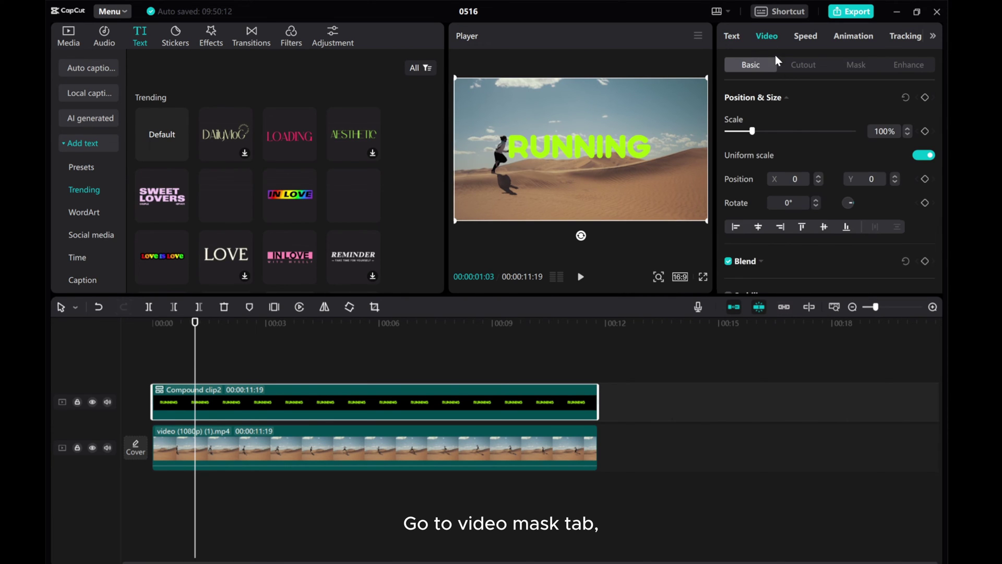
left_click(856, 64)
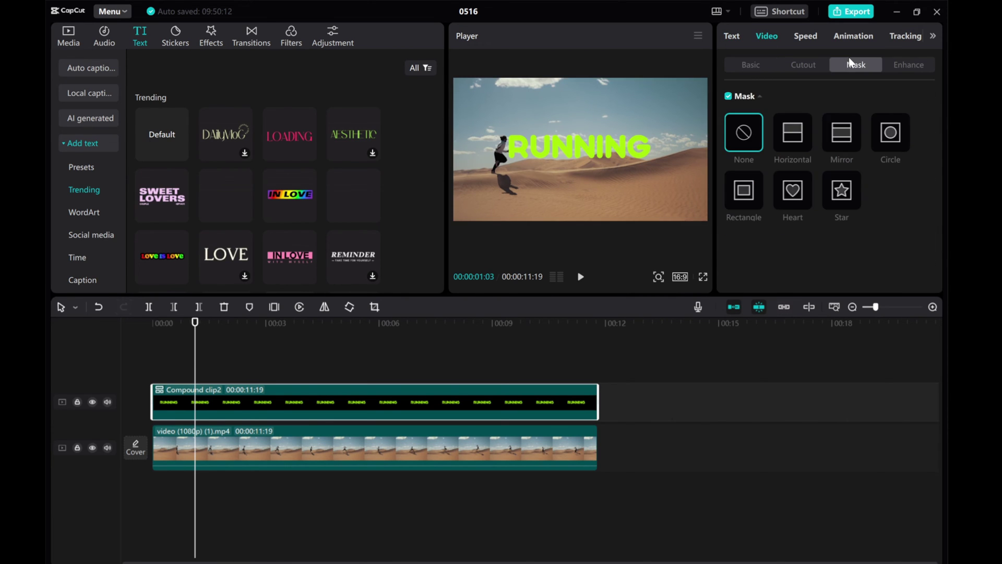
left_click(792, 140)
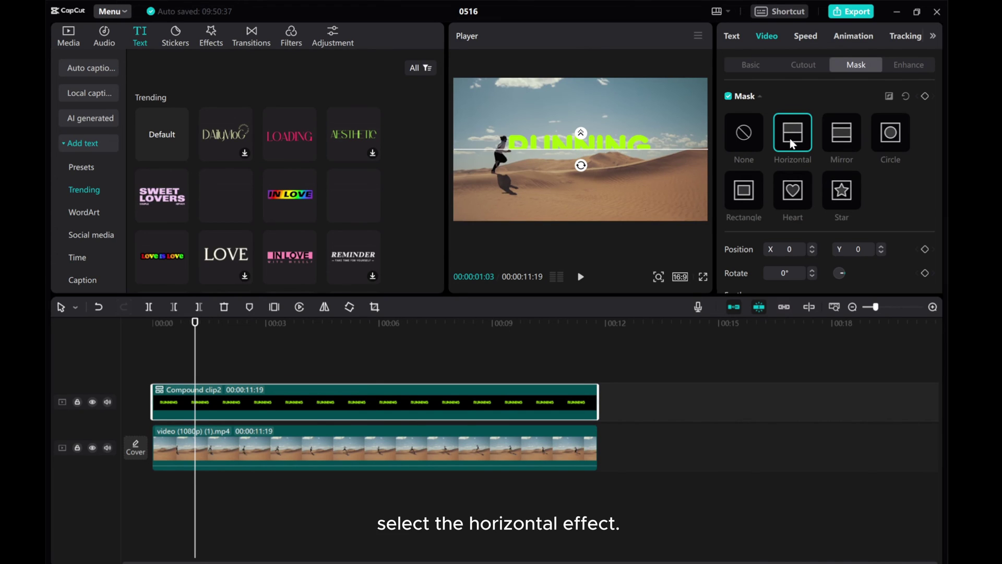
left_click(888, 96)
mouse_move(580, 133)
left_mouse_down()
mouse_move(572, 159)
mouse_move(571, 150)
mouse_move(519, 167)
left_mouse_up()
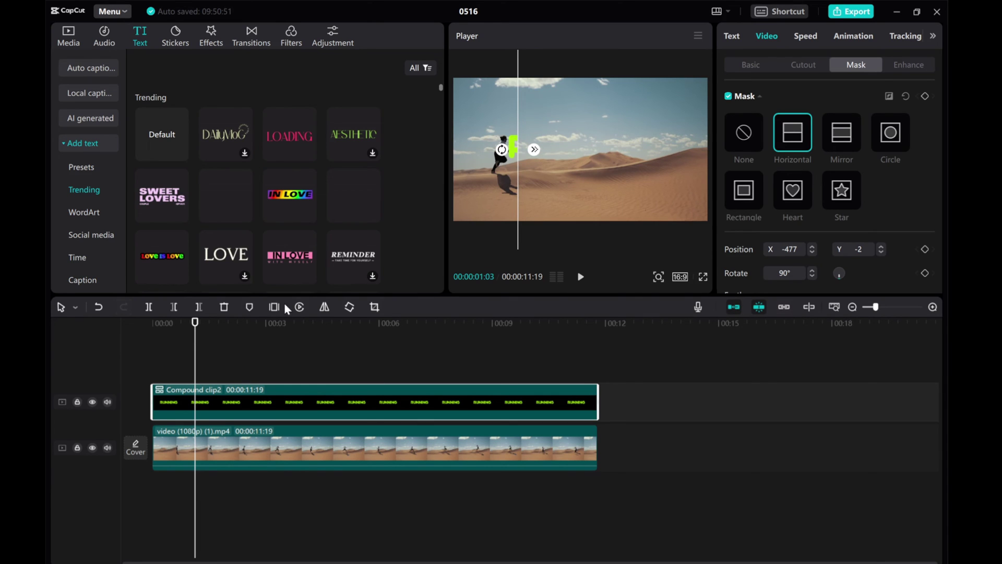
Step: Scrub to about 01:19 and slide the vertical mask edge left onto the runner
left_click_drag(195, 354, 207, 354)
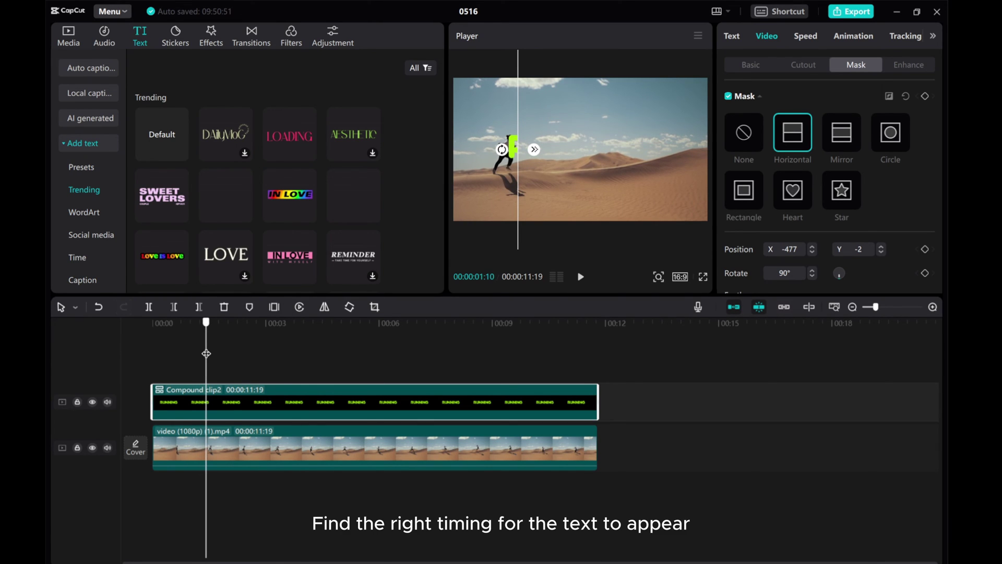
left_click_drag(521, 197, 511, 197)
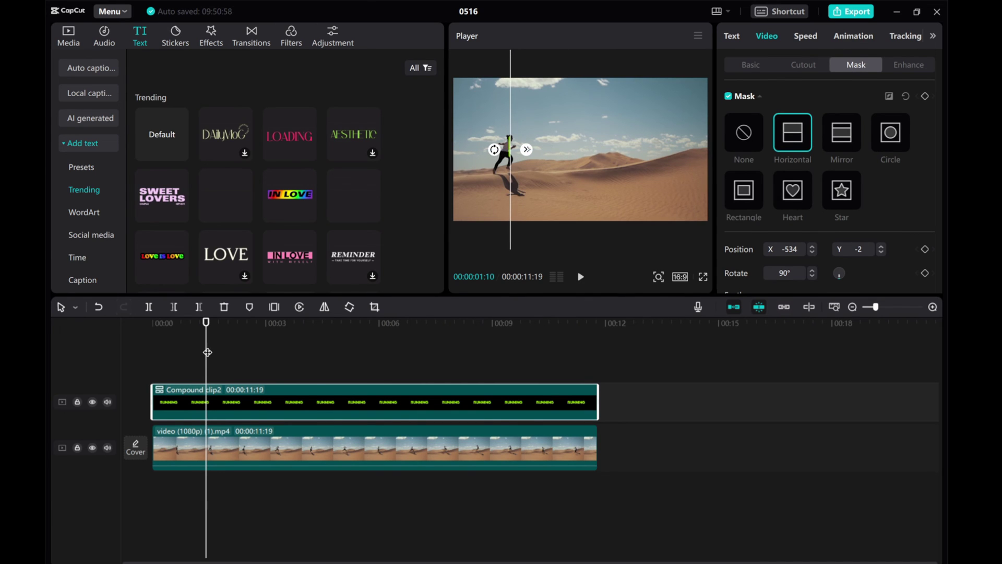
left_click_drag(206, 351, 221, 350)
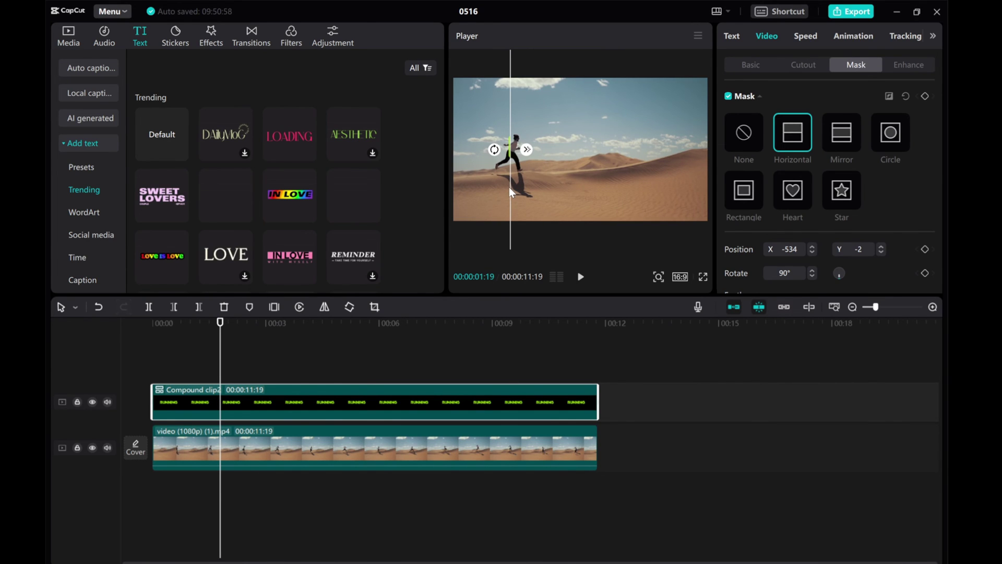
left_click_drag(510, 188, 508, 187)
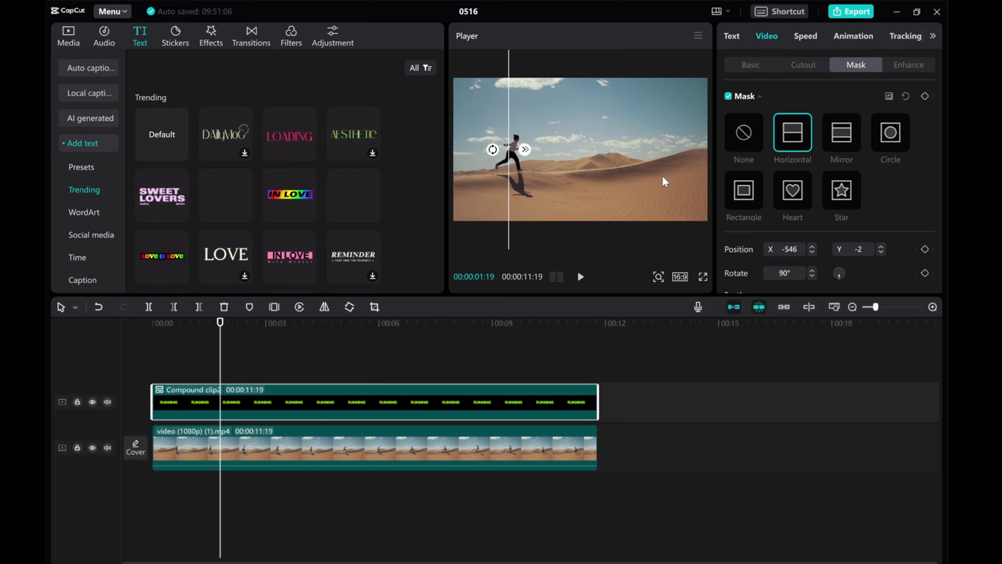
Step: Keyframe the mask at 01:19 with feather 1, zooming the timeline for frame stepping
left_click(925, 96)
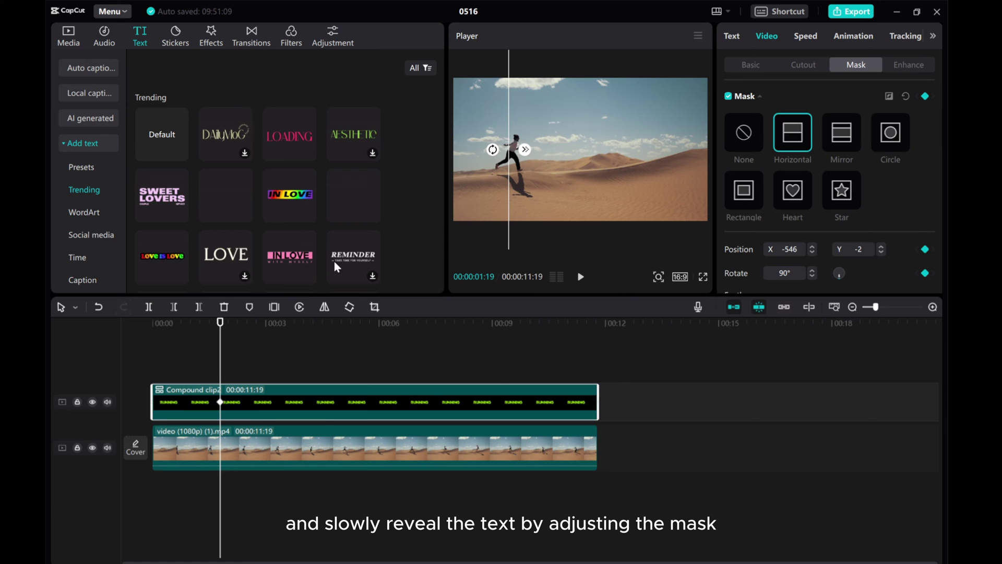
left_click(932, 306)
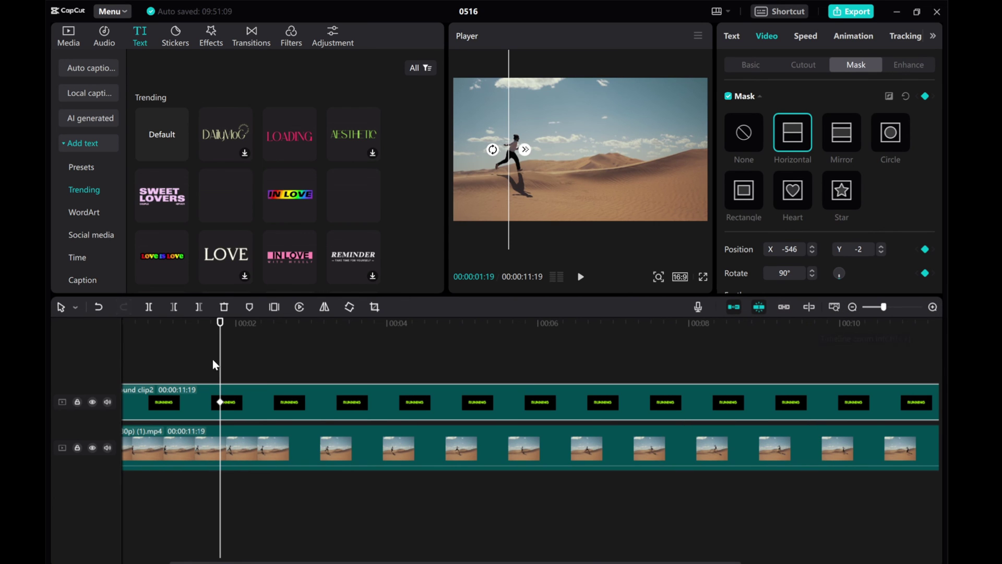
key("Right")
key("Right")
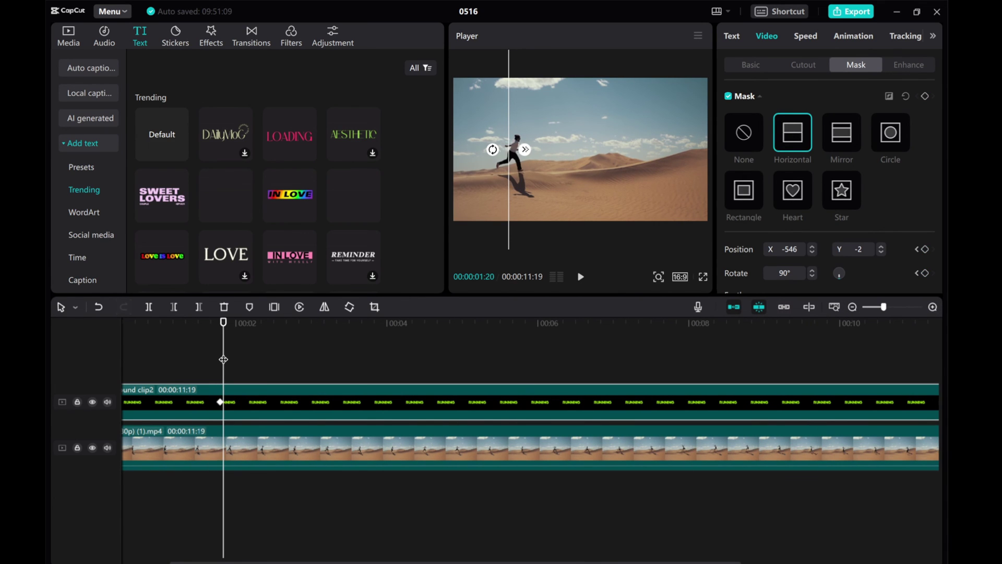
key("Right")
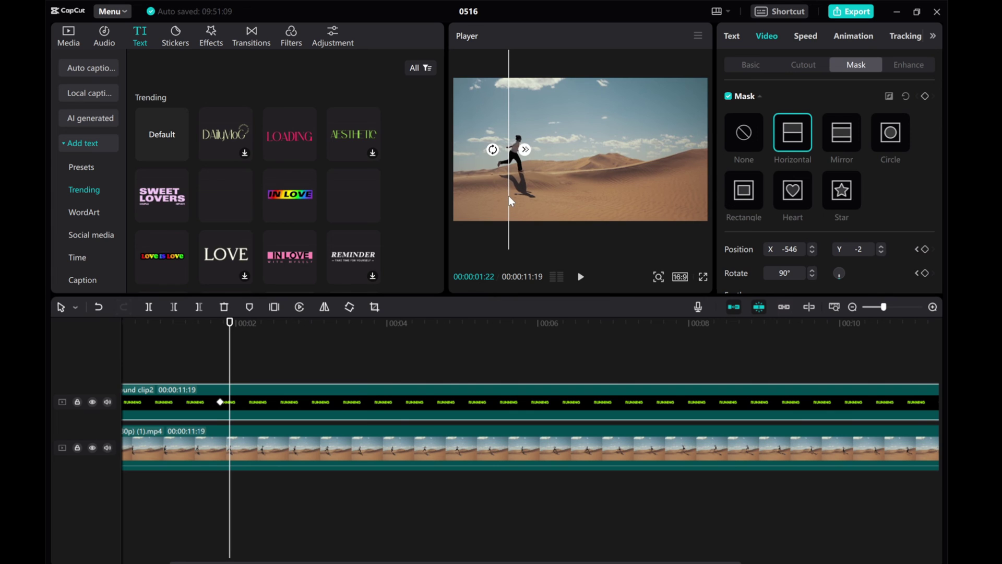
scroll(831, 197, "down", 1)
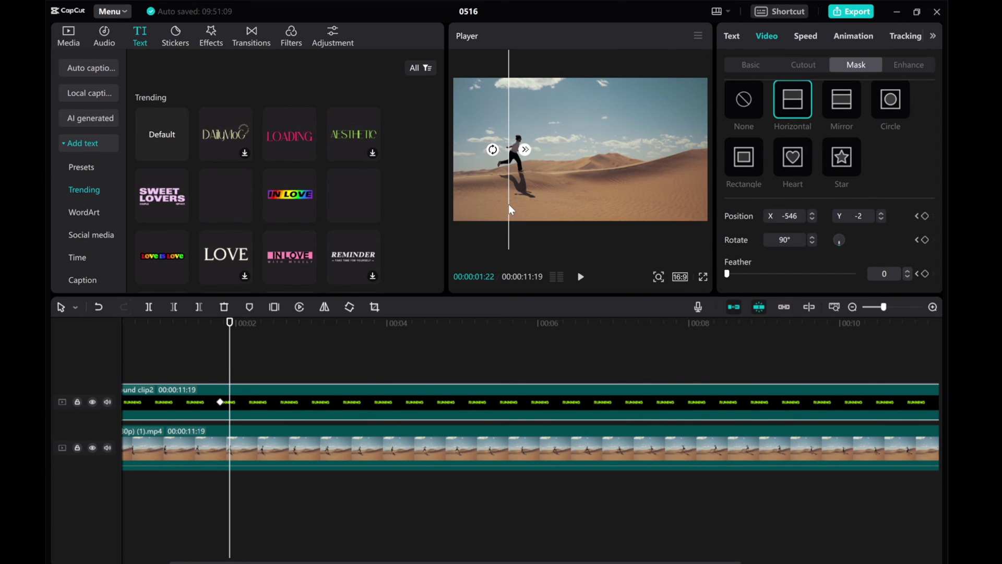
left_click_drag(230, 368, 220, 367)
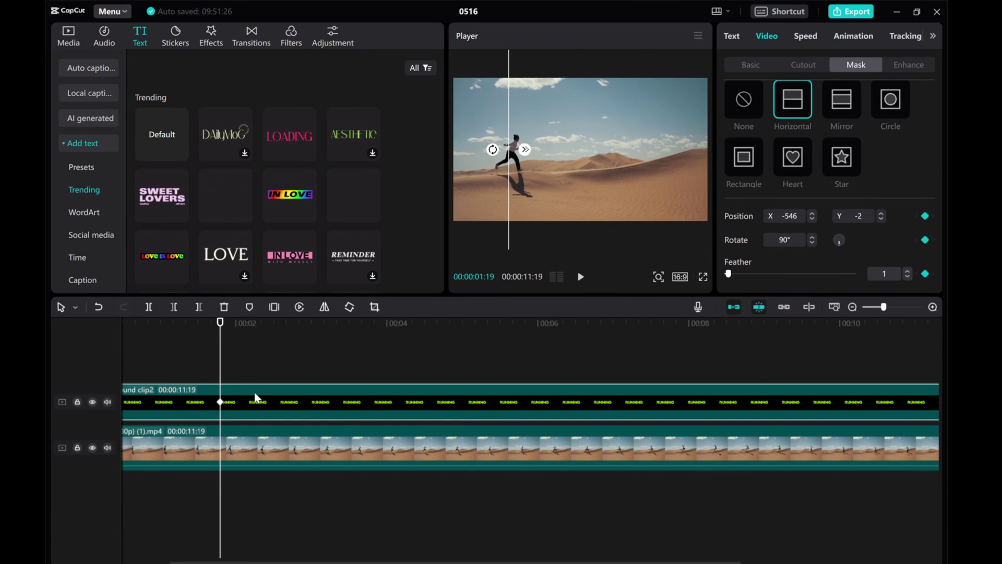
Step: Step forward a few frames at a time, moving the mask edge twice to follow the runner
key("Right")
key("Right")
key("Right")
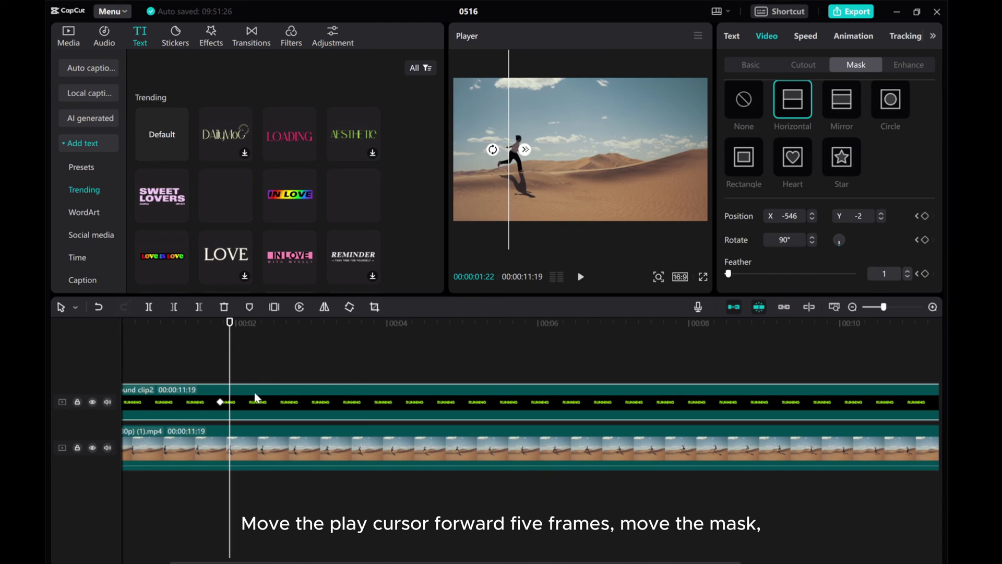
left_click_drag(506, 169, 511, 169)
key("Right")
key("Right")
key("Right")
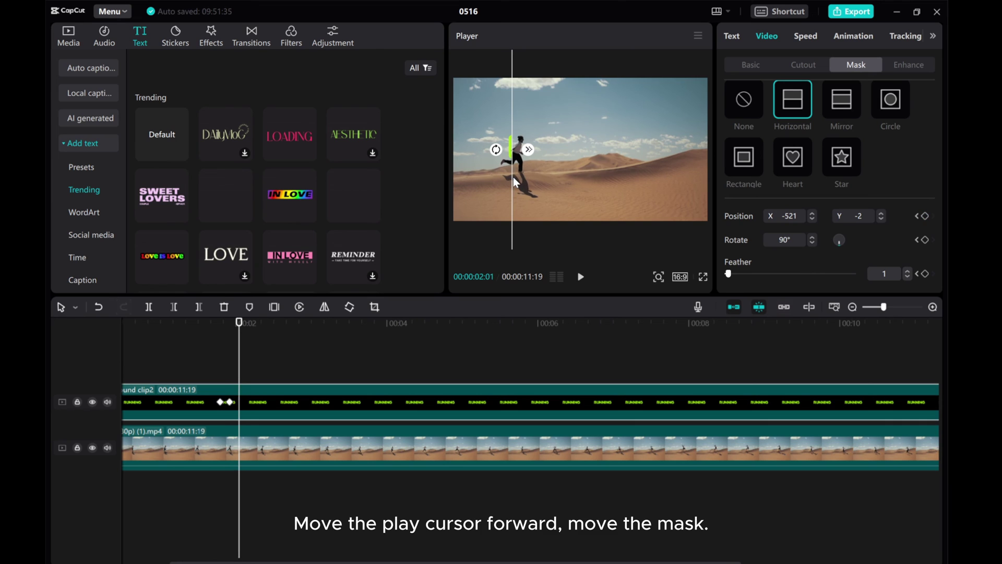
key("Right")
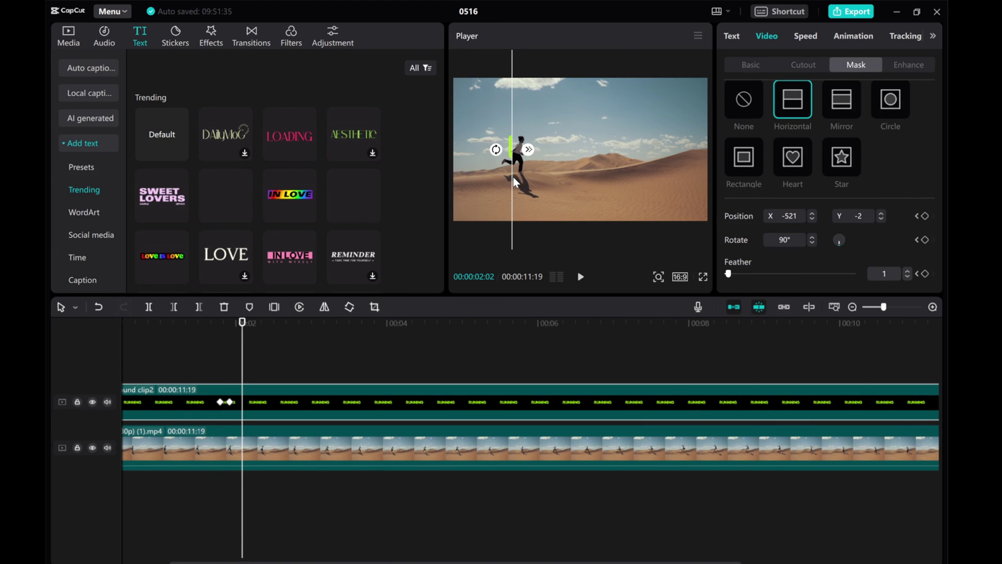
left_click_drag(513, 177, 517, 177)
Step: Keep advancing four frames and keyframing the mask until RUNNING is fully revealed
key("Right")
key("Right")
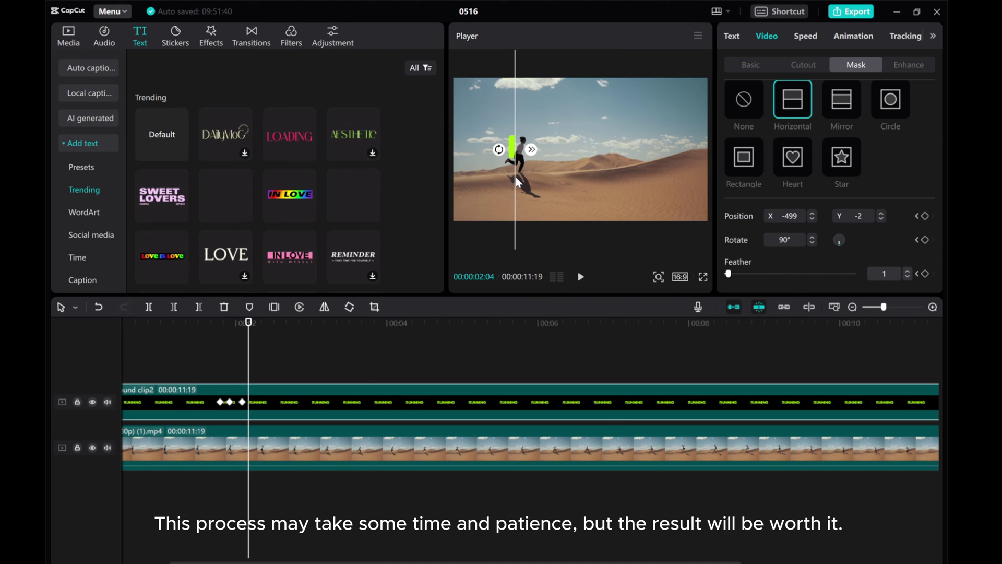
key("Right")
key("Right")
left_click_drag(517, 177, 521, 181)
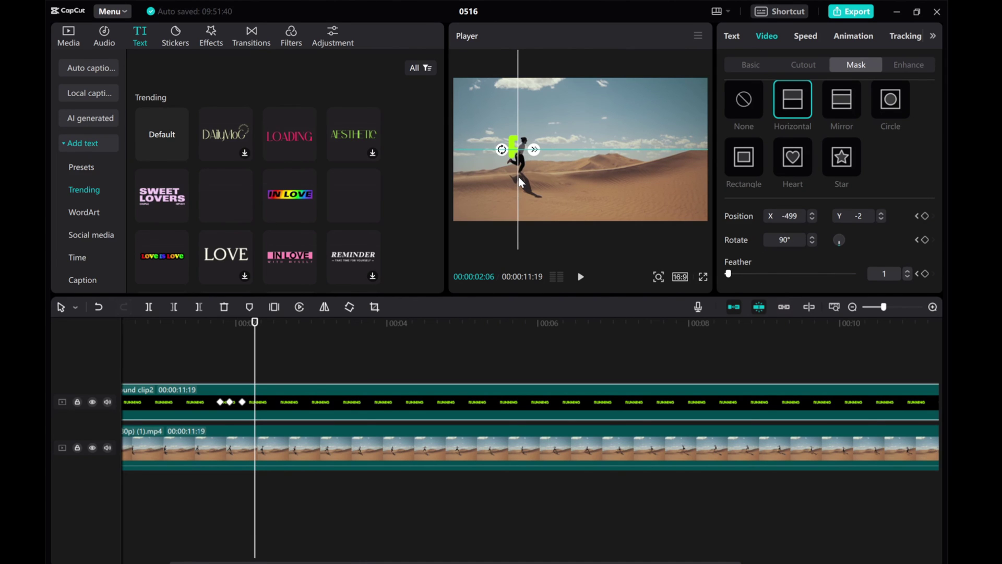
key("Right")
key("Right")
key("Right")
key("Right")
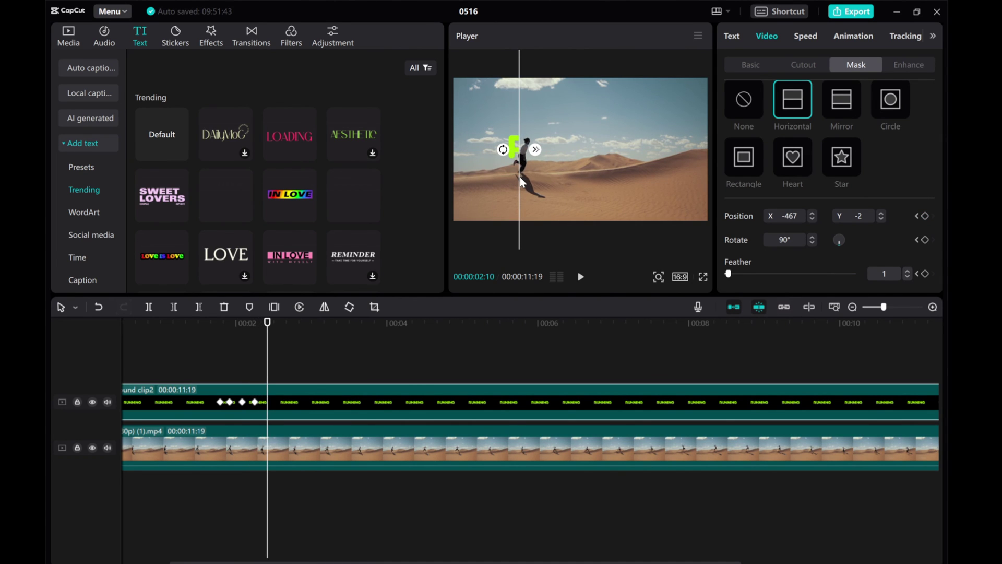
mouse_move(520, 180)
left_mouse_down()
mouse_move(583, 172)
mouse_move(590, 188)
mouse_move(629, 176)
mouse_move(631, 189)
mouse_move(648, 186)
left_mouse_up()
key("Right")
key("Right")
key("Right")
key("Right")
key("Right")
key("Right")
key("Right")
key("Right")
key("Right")
key("Right")
key("Right")
key("Right")
key("Right")
key("Right")
key("Right")
key("Right")
key("Right")
key("Right")
key("Right")
key("Right")
key("Right")
key("Right")
key("Right")
key("Right")
key("Right")
key("Right")
key("Right")
key("Right")
key("Right")
key("Right")
key("Right")
key("Right")
key("Right")
key("Right")
key("Right")
key("Right")
key("Right")
key("Right")
key("Right")
key("Right")
key("Right")
key("Right")
key("Right")
key("Right")
key("Right")
key("Right")
key("Right")
key("Right")
key("Right")
key("Right")
key("Right")
key("Right")
key("Right")
key("Right")
key("Right")
key("Right")
key("Right")
key("Right")
key("Right")
key("Right")
key("Right")
key("Right")
key("Right")
key("Right")
key("Right")
key("Right")
key("Right")
key("Right")
key("Right")
key("Right")
key("Right")
key("Right")
key("Right")
key("Right")
key("Right")
key("Right")
key("Right")
key("Right")
scroll(603, 439, "down", 3)
key("Right")
key("Right")
key("Right")
key("Right")
key("Right")
key("Right")
key("Right")
key("Right")
key("Right")
key("Right")
key("Right")
key("Right")
key("Right")
key("Right")
key("Right")
key("Right")
key("Right")
key("Right")
key("Right")
key("Right")
key("Right")
key("Right")
key("Right")
key("Right")
key("Right")
key("Right")
key("Right")
key("Right")
key("Right")
key("Right")
Step: Return to the start, deselect the text clip, play the reveal, and zoom the timeline out
left_click(141, 322)
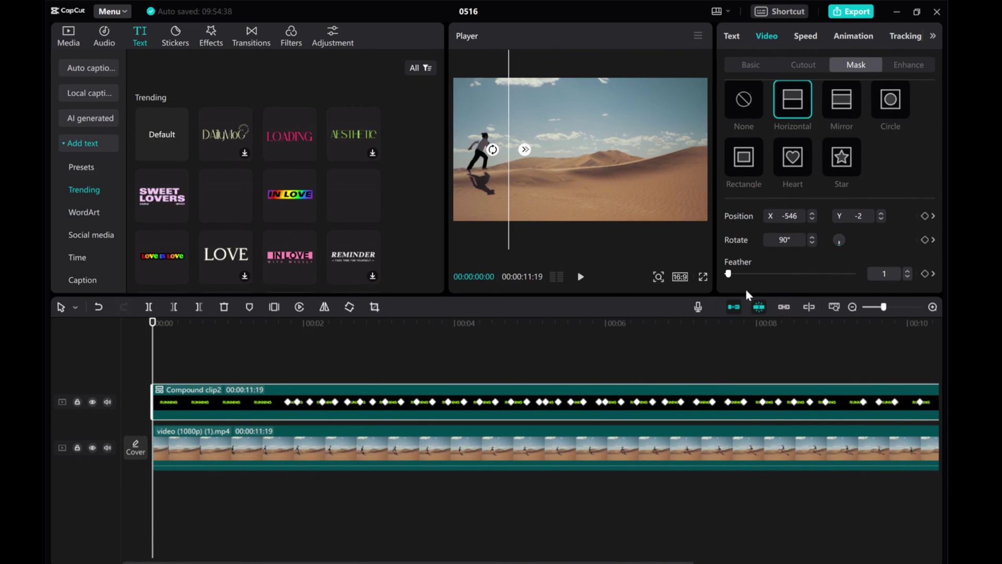
left_click(172, 368)
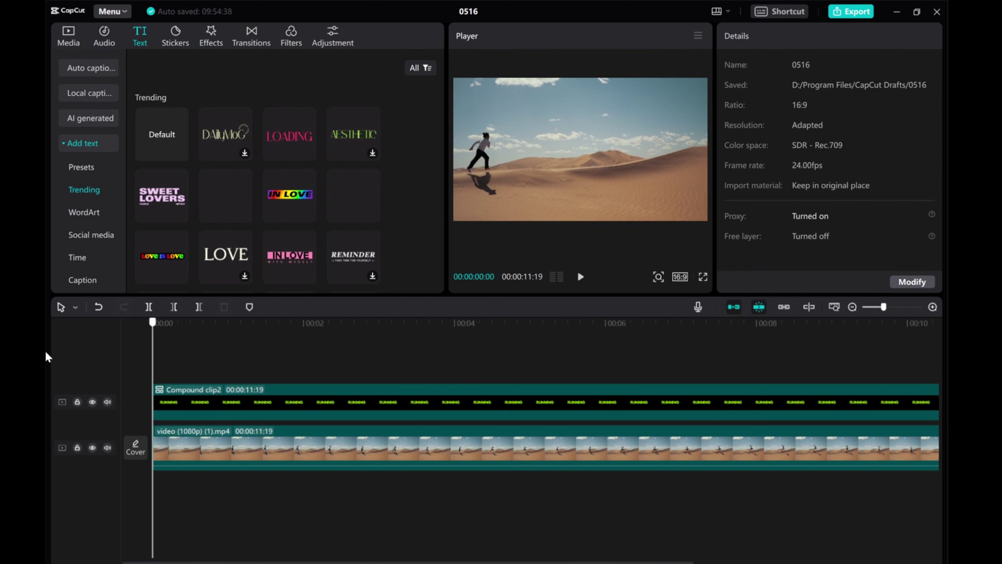
left_click(580, 277)
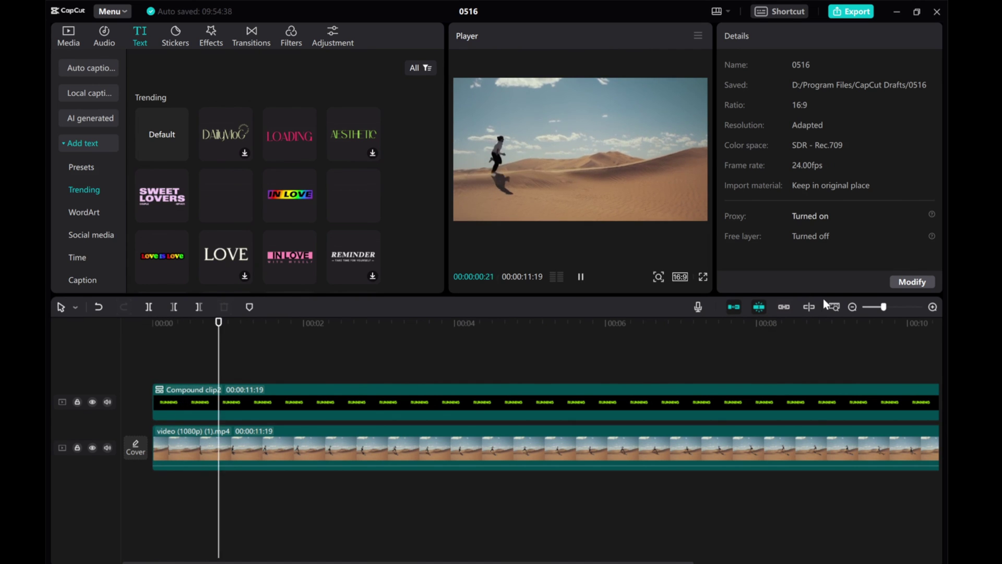
left_click(854, 307)
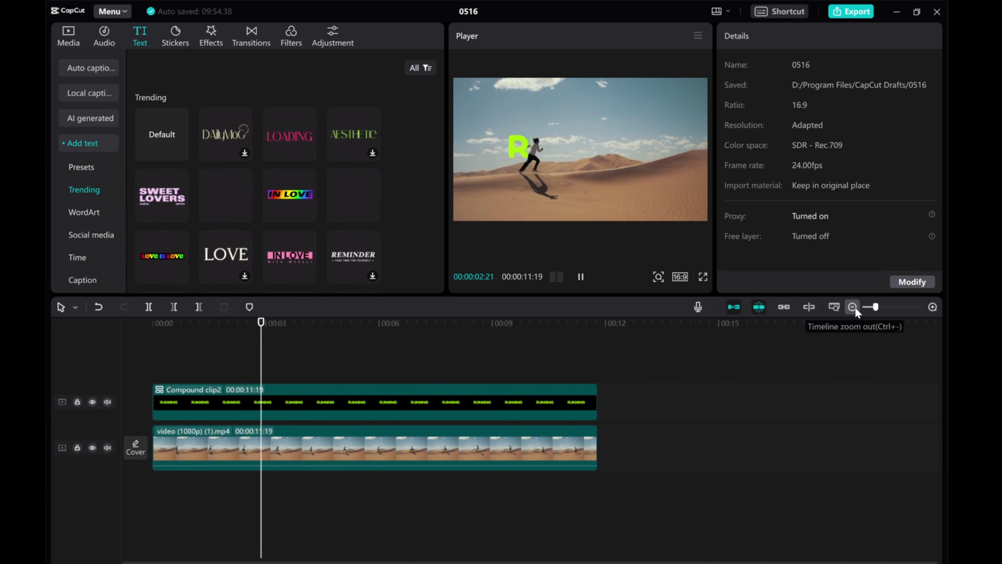